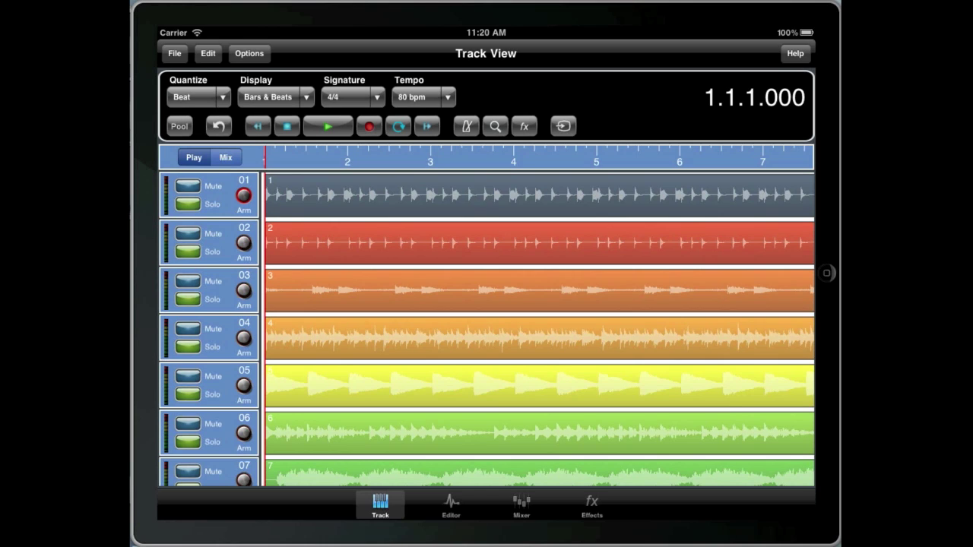
# Mix down the song to WAV as ExportedSong, overwriting the existing ExportedSong file
pyautogui.click(174, 53)
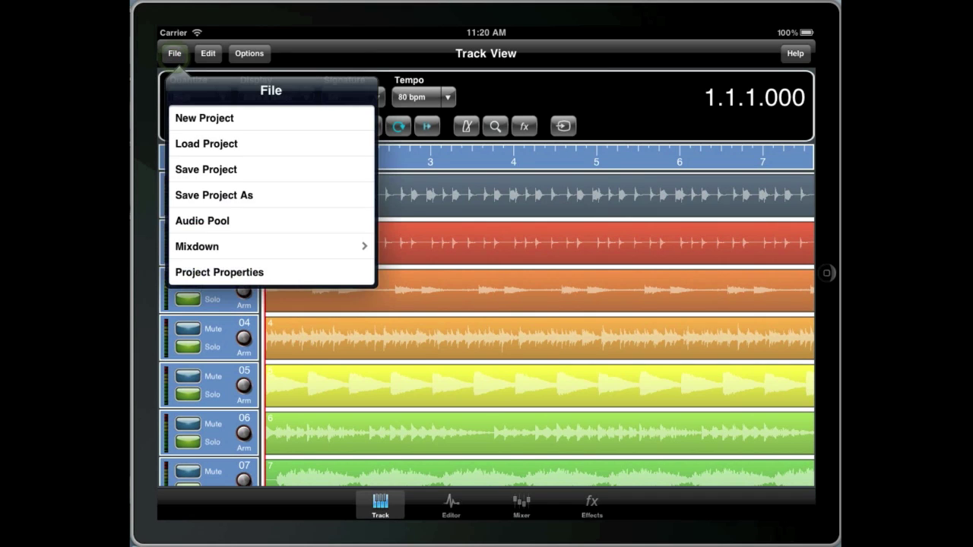
pyautogui.click(259, 245)
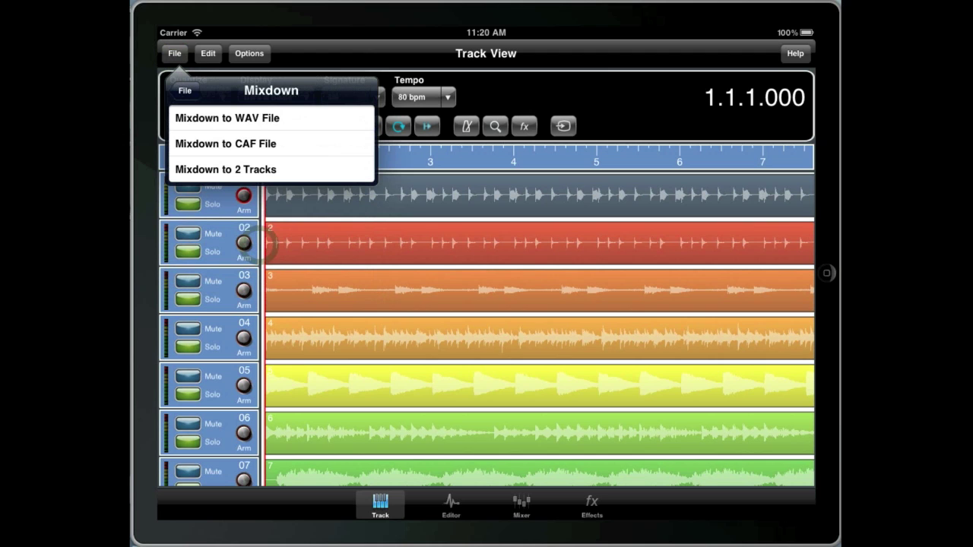
pyautogui.click(289, 115)
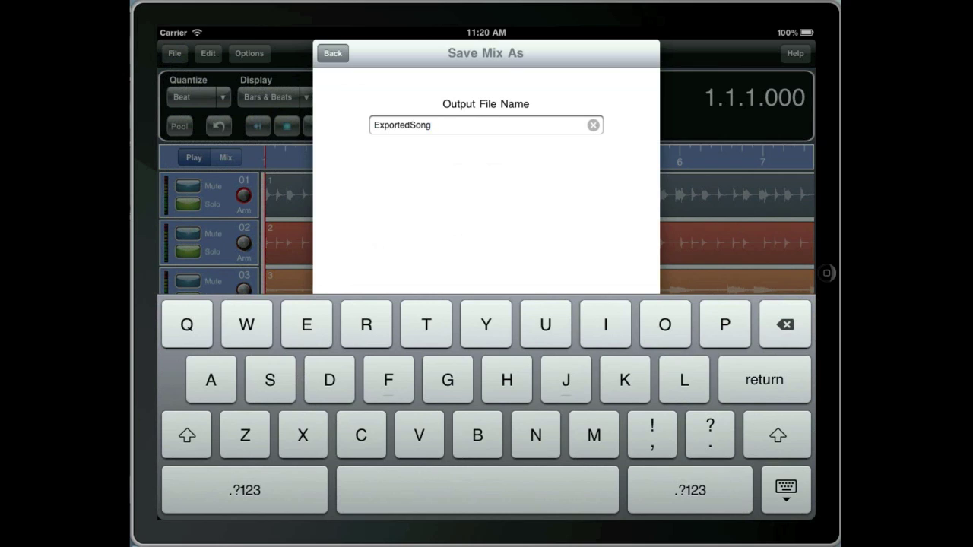
pyautogui.click(757, 392)
pyautogui.click(526, 327)
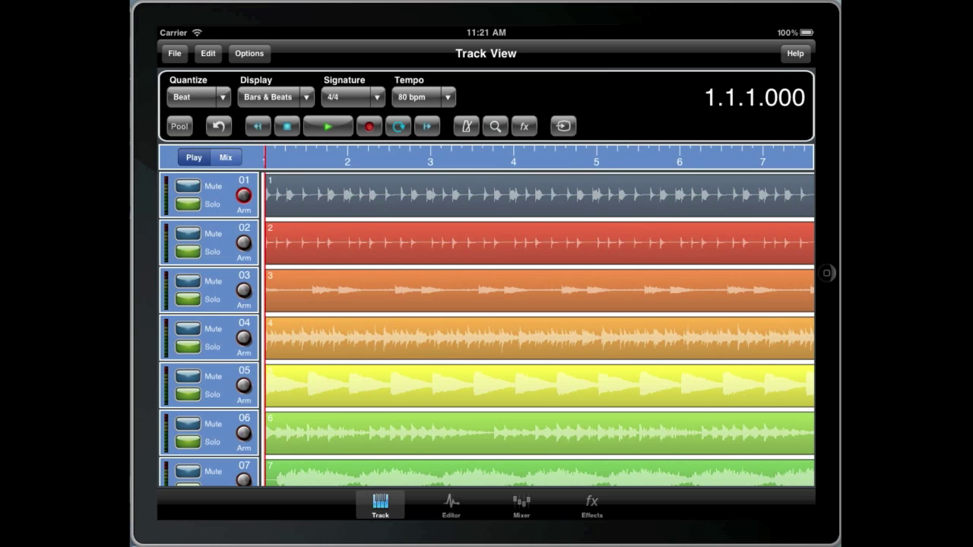
# Back up Import Test 2 from Load Project and confirm its 19.6 MB archive under Backups
pyautogui.click(174, 54)
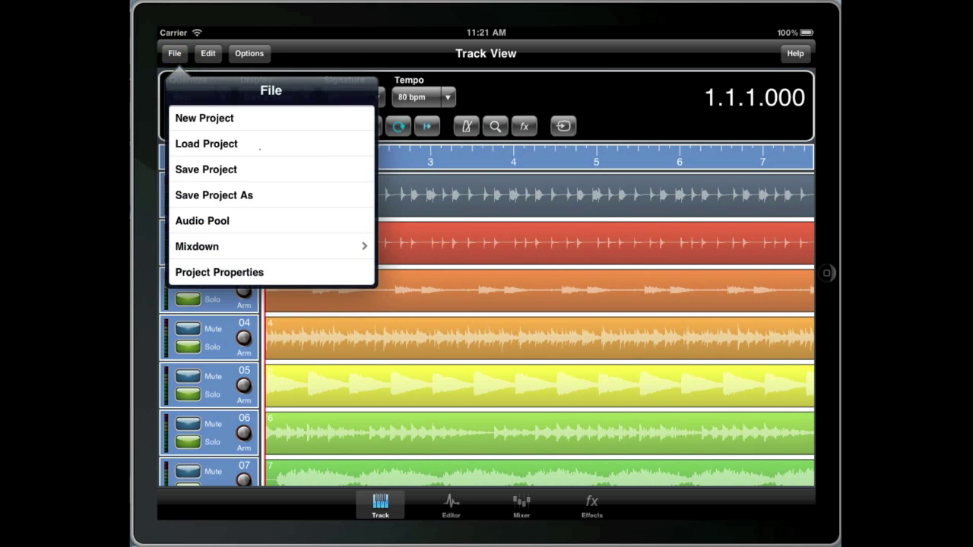
pyautogui.click(259, 144)
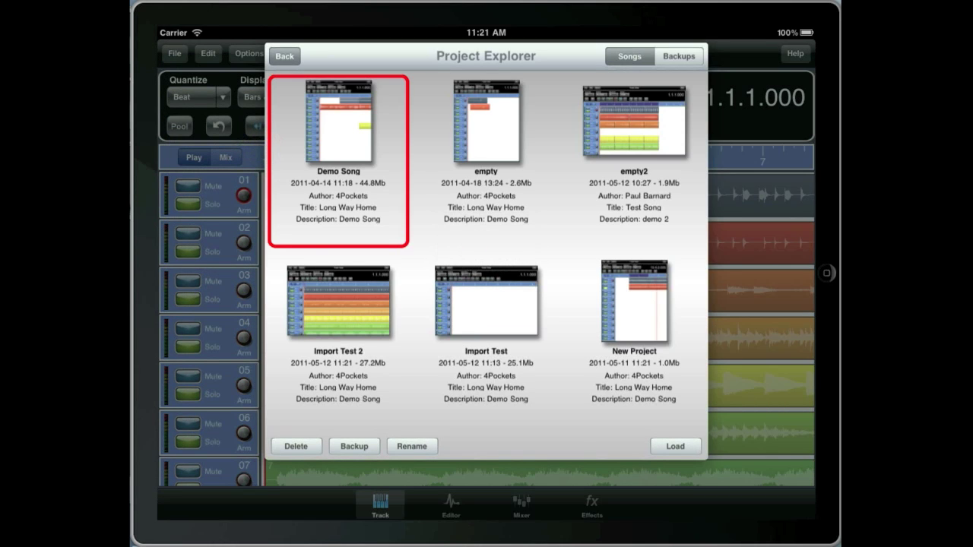
pyautogui.click(327, 287)
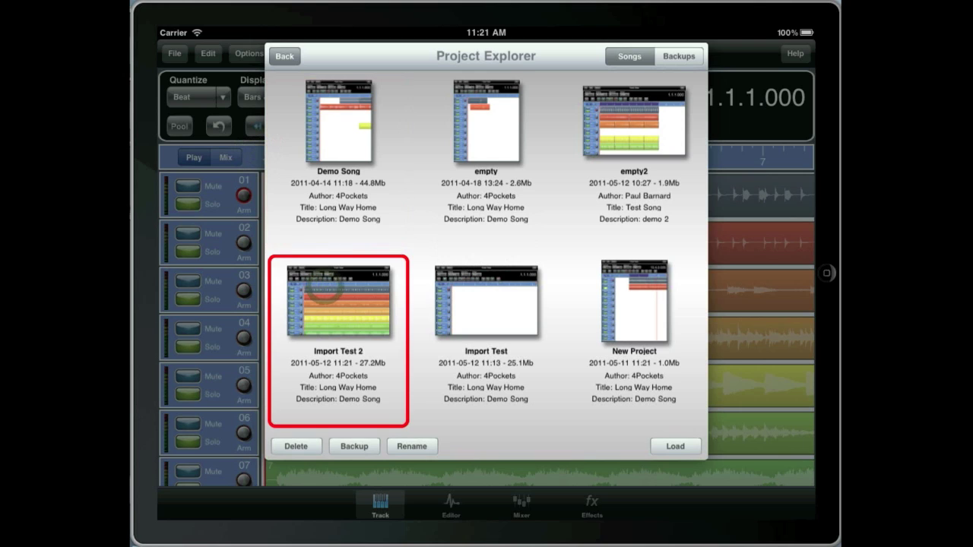
pyautogui.click(366, 446)
pyautogui.click(679, 56)
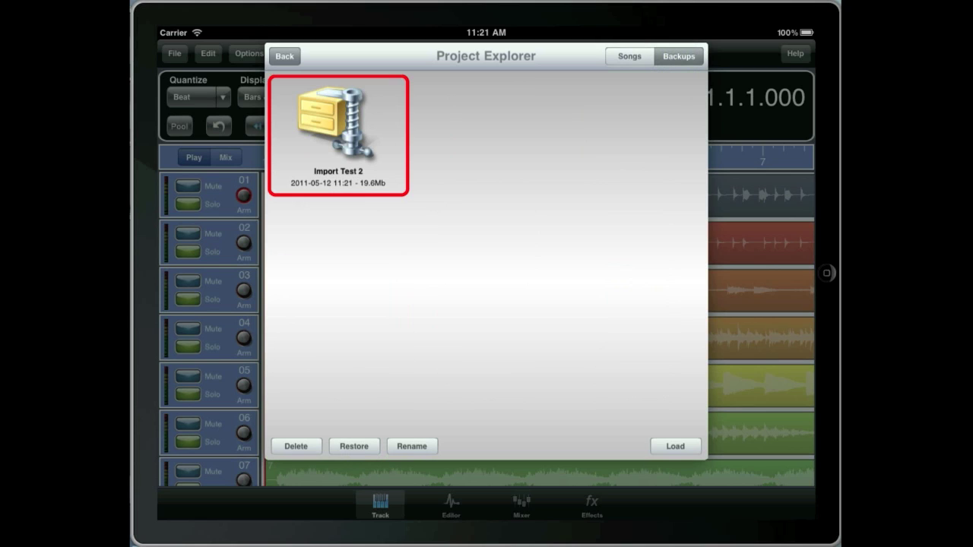
pyautogui.click(284, 56)
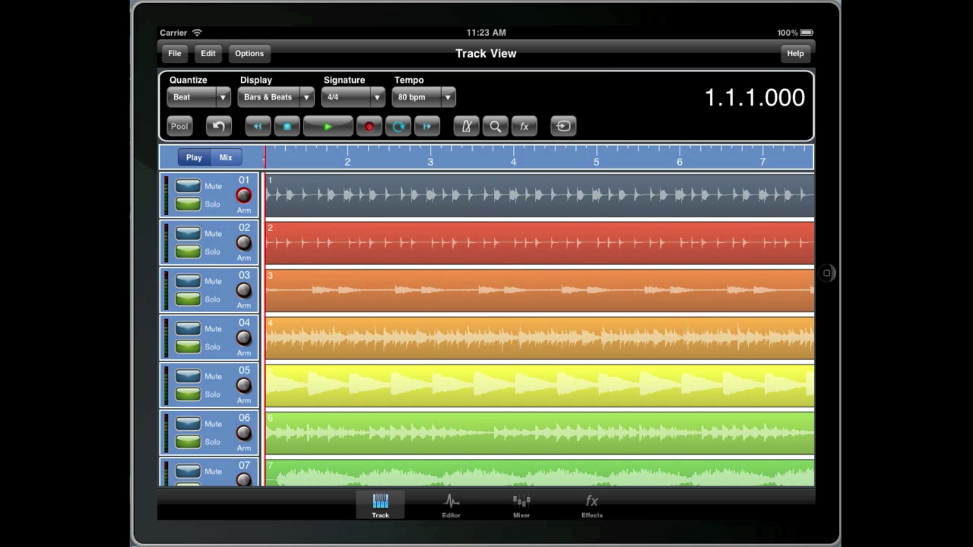
# Set Enable FTP to On in Options, showing the server address 192.168.0.21 on port 20000
pyautogui.click(250, 53)
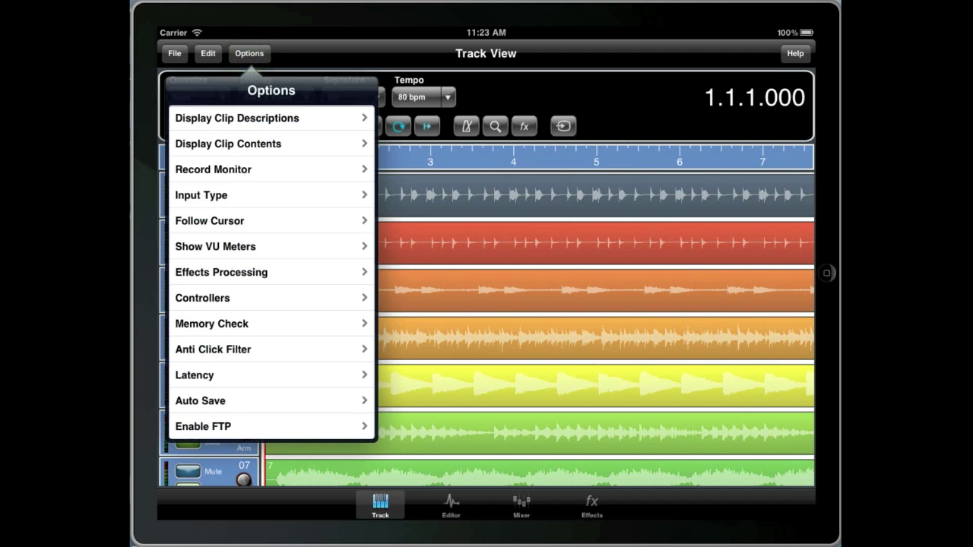
pyautogui.click(300, 425)
pyautogui.click(298, 117)
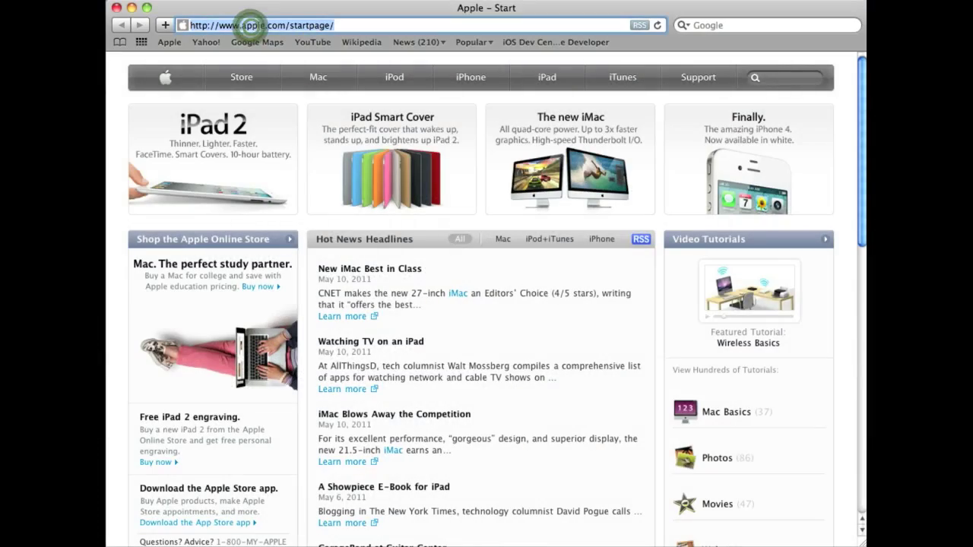
# Go to ftp://192.168.0.14:20000 in Safari and connect as Guest
pyautogui.write('ftp')
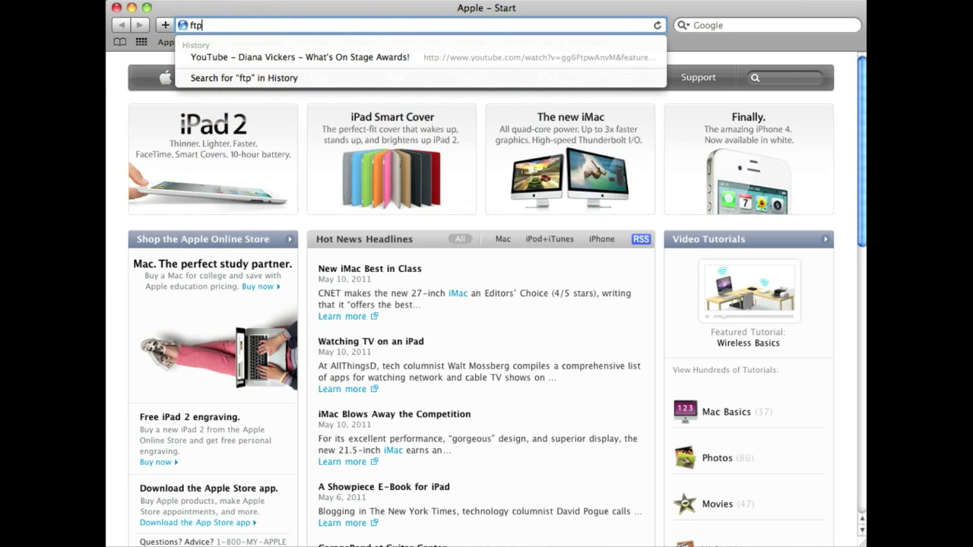
pyautogui.write('://')
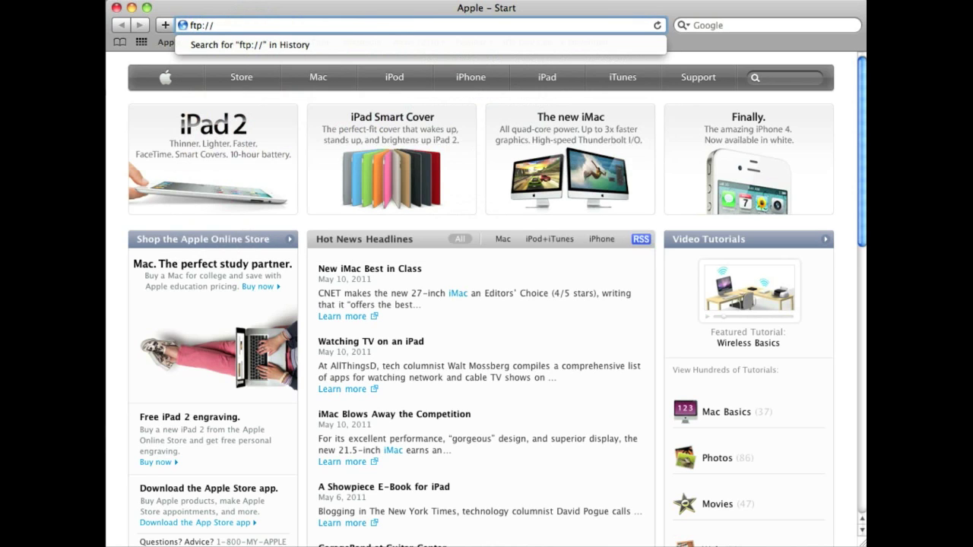
pyautogui.write('192.168')
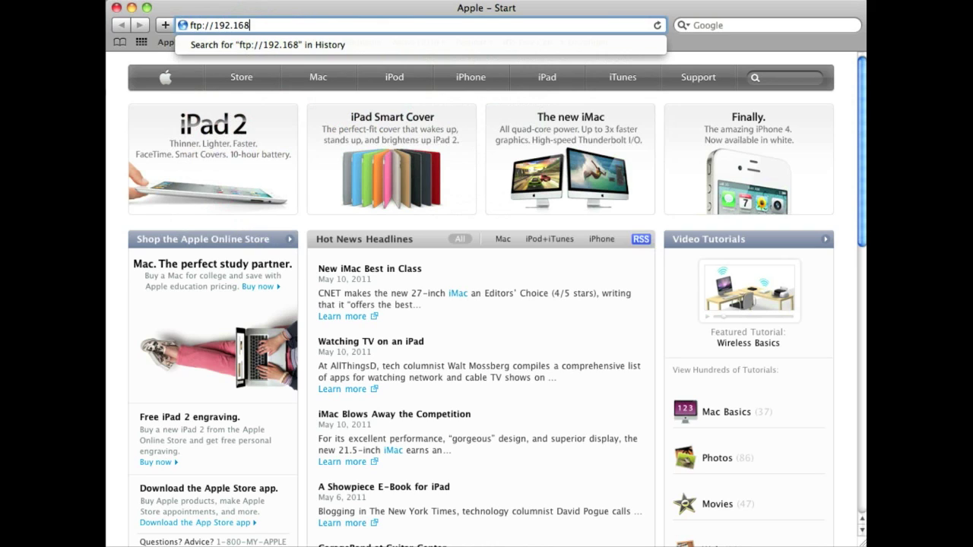
pyautogui.write('.0.14:')
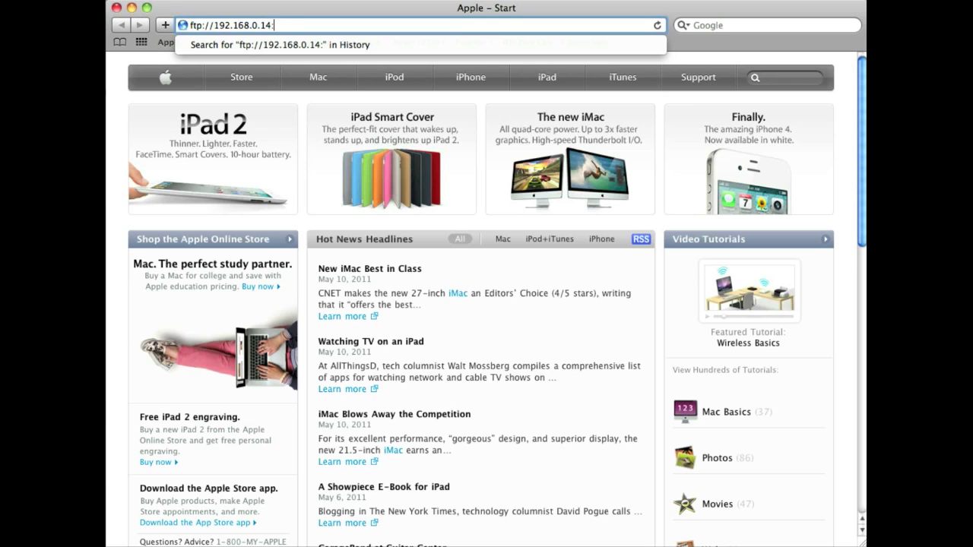
pyautogui.write('20000')
pyautogui.press('Return')
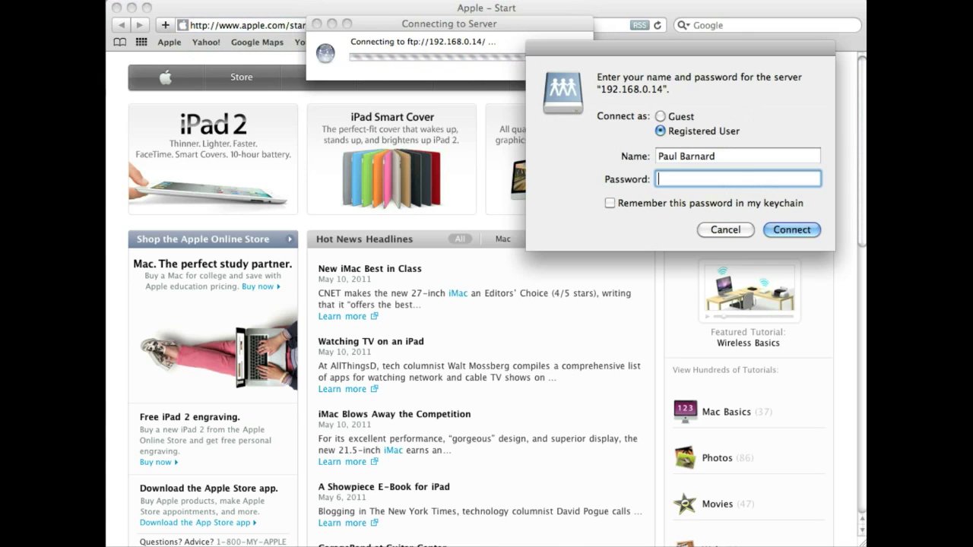
pyautogui.click(660, 117)
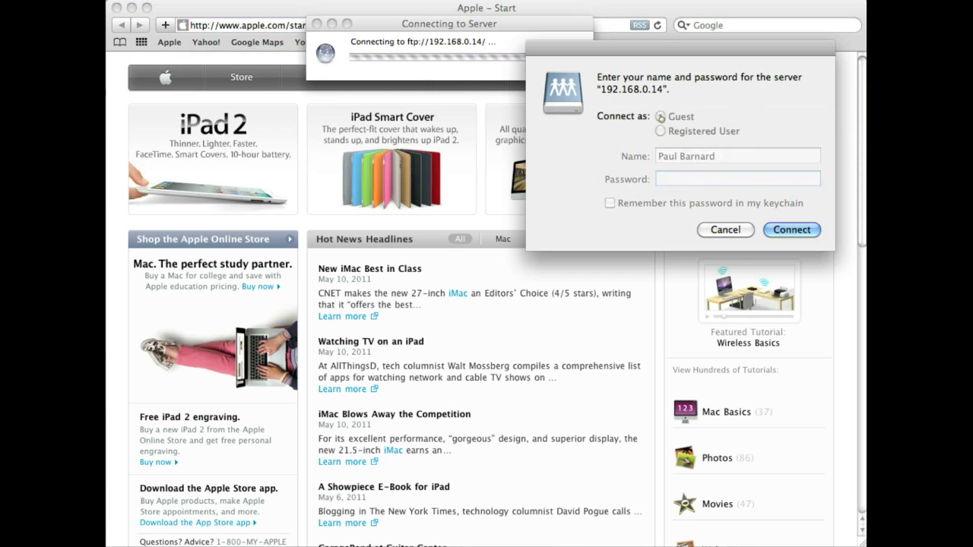
pyautogui.click(775, 155)
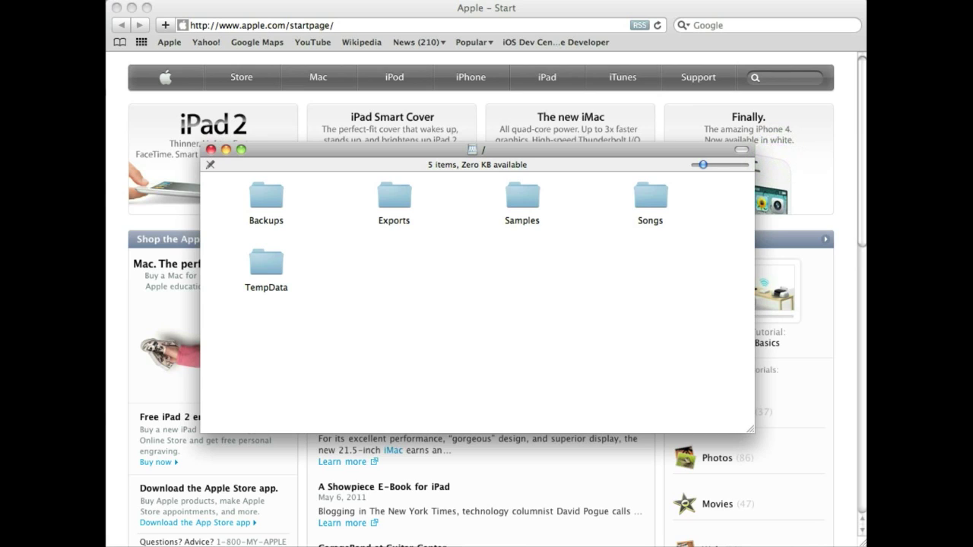
# Open the Exports folder and drag ExportedSong.wav out toward the desktop
pyautogui.click(273, 200)
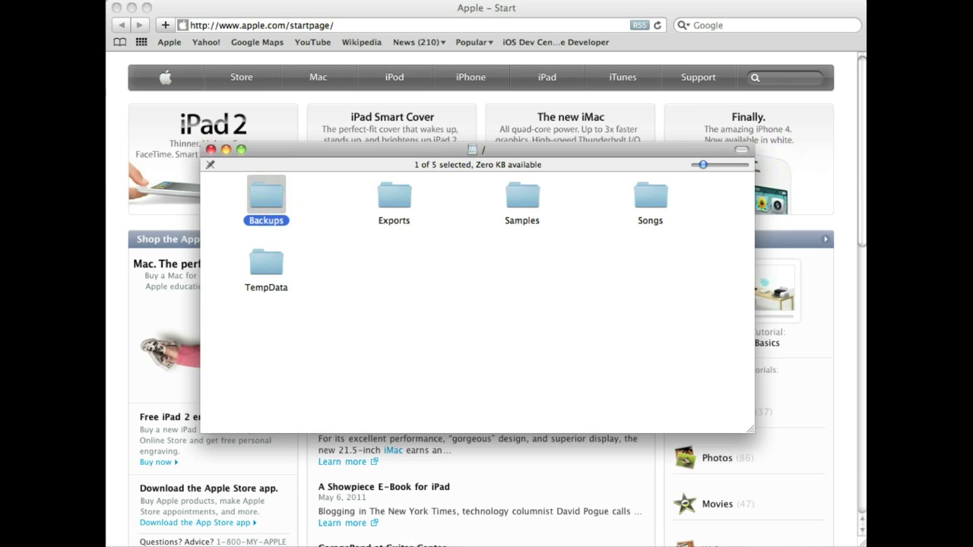
pyautogui.click(393, 199)
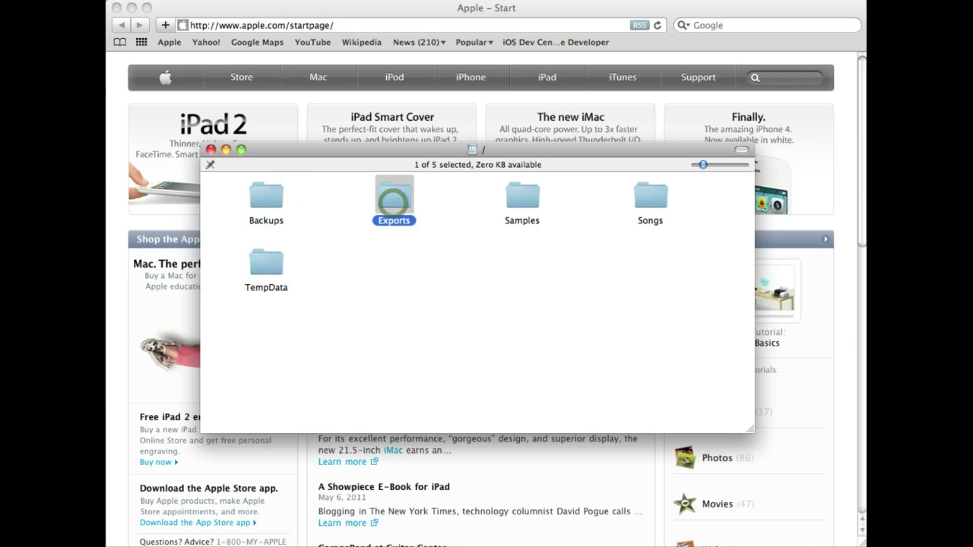
pyautogui.doubleClick(391, 195)
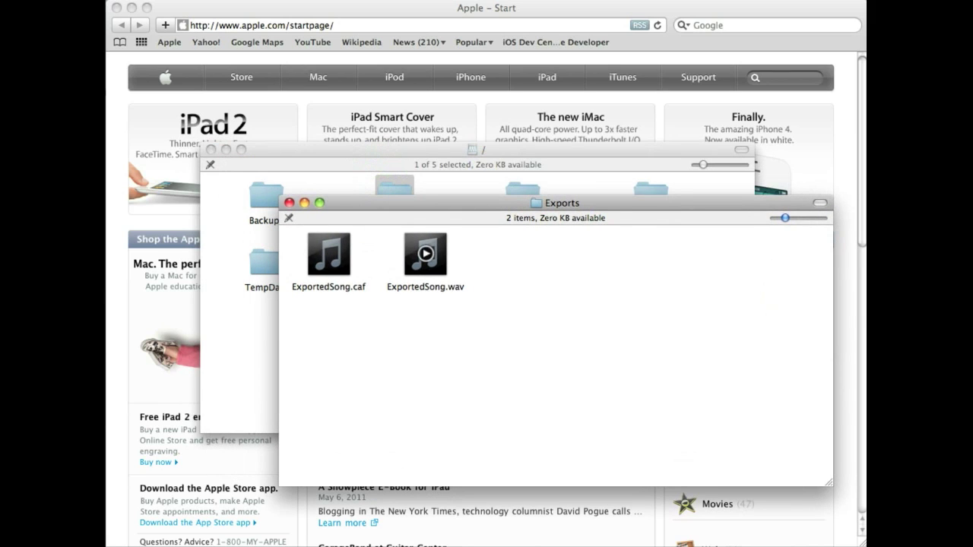
pyautogui.moveTo(425, 254); pyautogui.dragTo(139, 262)
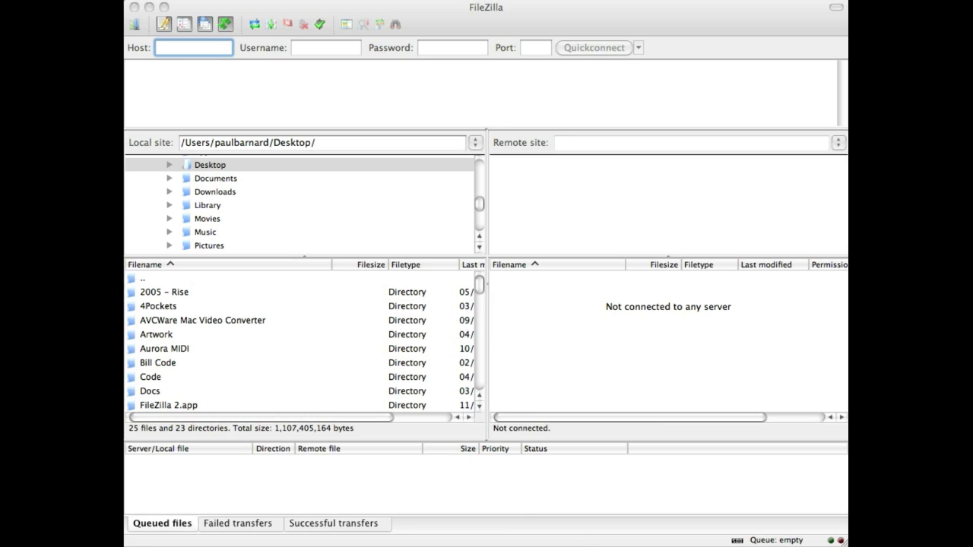
# Quickconnect anonymously to host 192.168.0.14 on port 20000
pyautogui.click(174, 47)
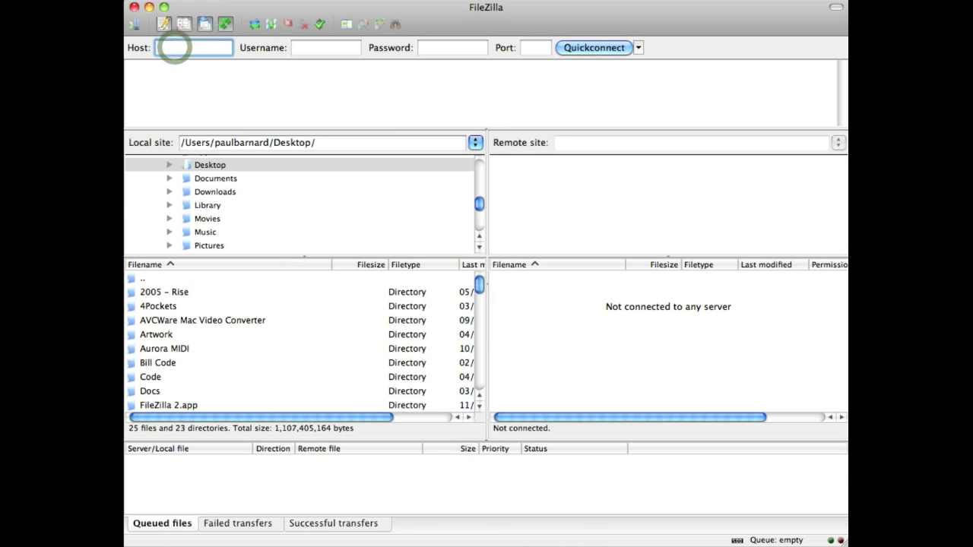
pyautogui.write('192')
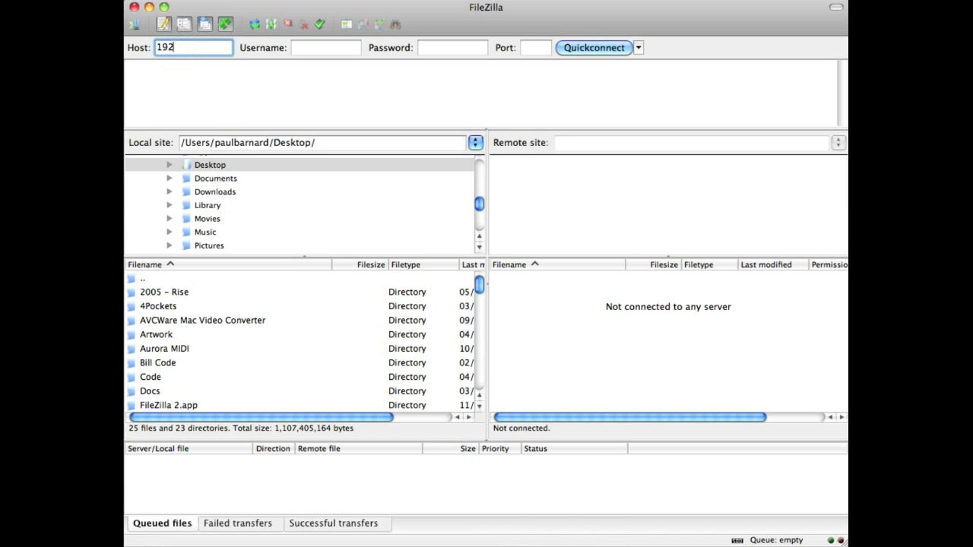
pyautogui.write('.168.0.14')
pyautogui.click(325, 47)
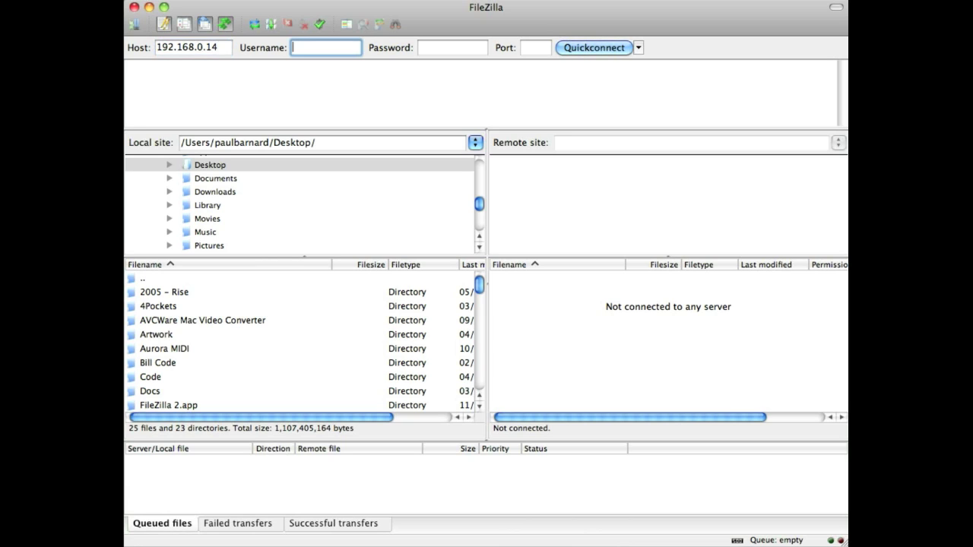
pyautogui.press('Tab')
pyautogui.press('Tab')
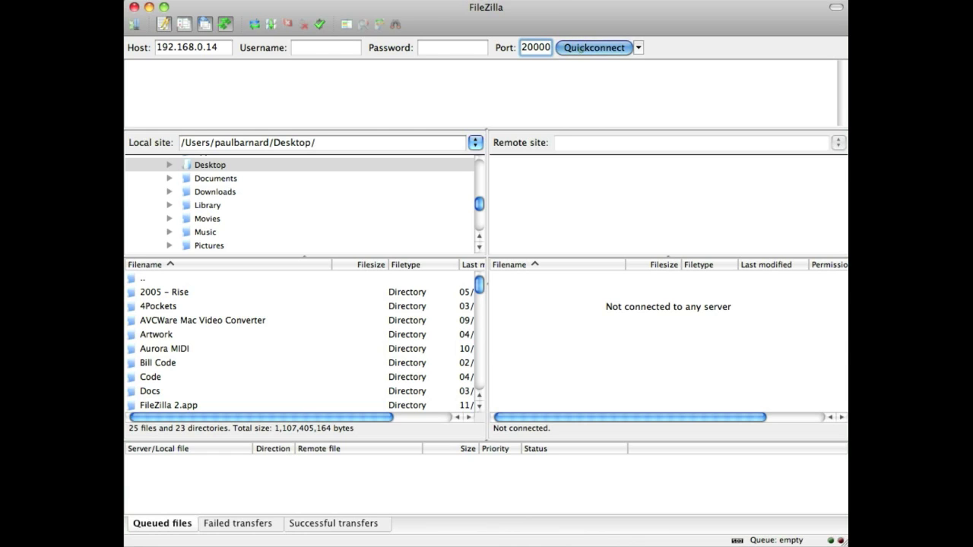
pyautogui.click(580, 47)
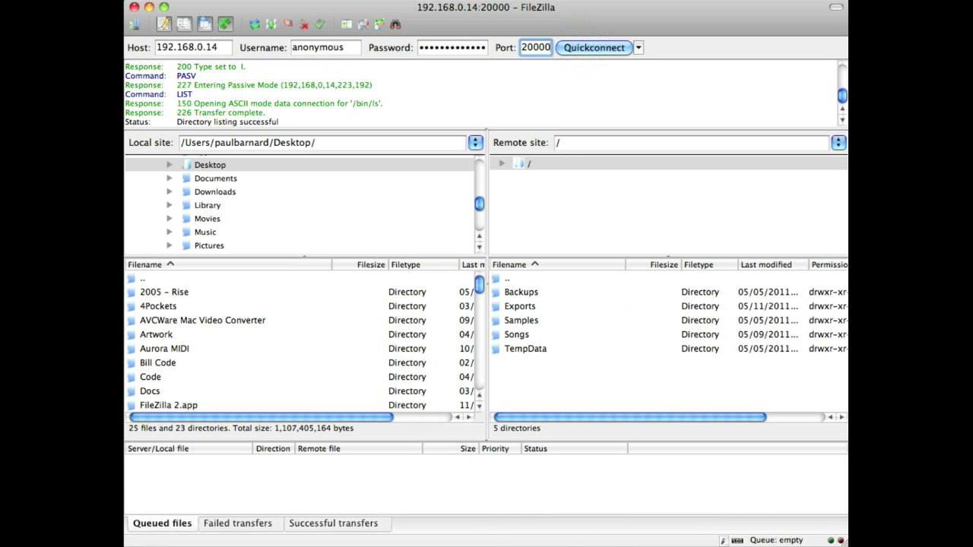
# In the remote Exports folder, download ExportedSong.wav, choosing Overwrite for the desktop copy
pyautogui.doubleClick(532, 308)
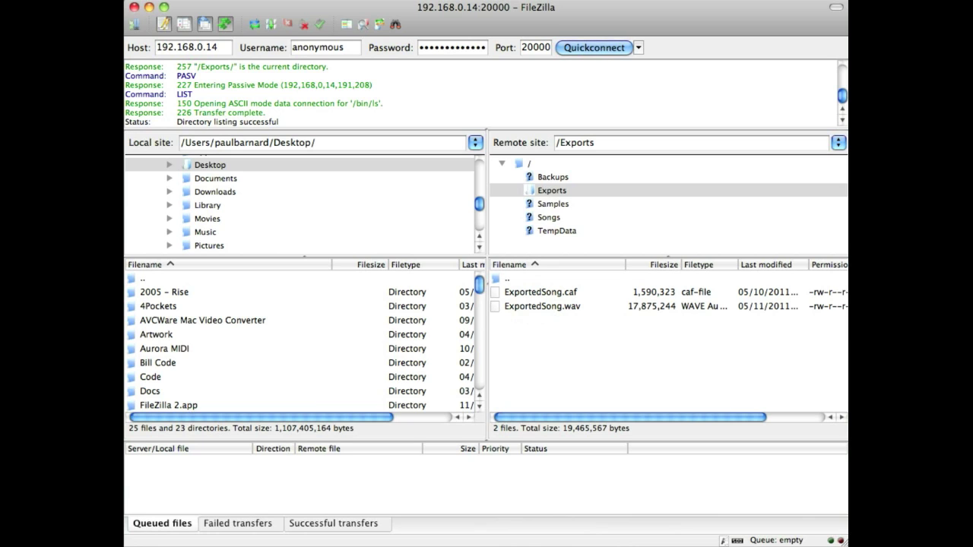
pyautogui.scroll(-10, 304, 342)
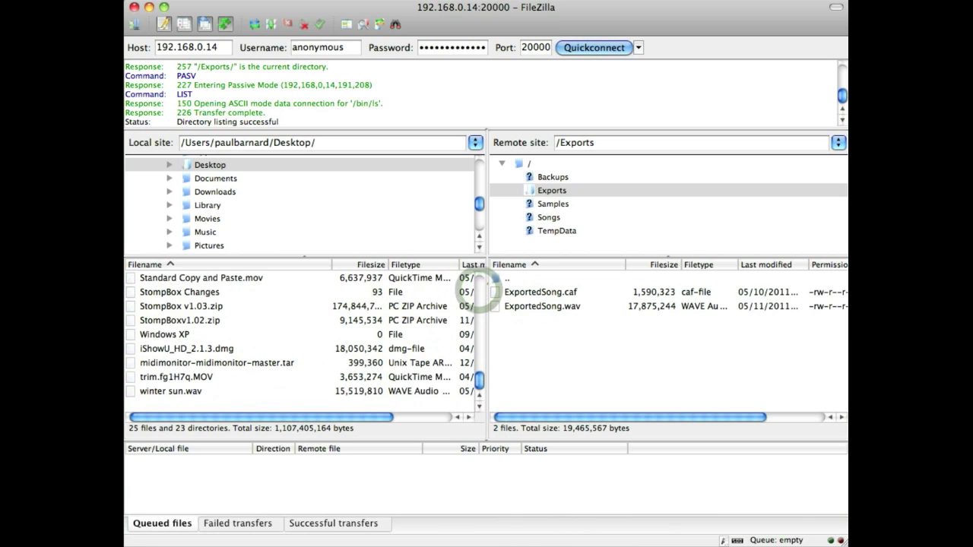
pyautogui.click(529, 306)
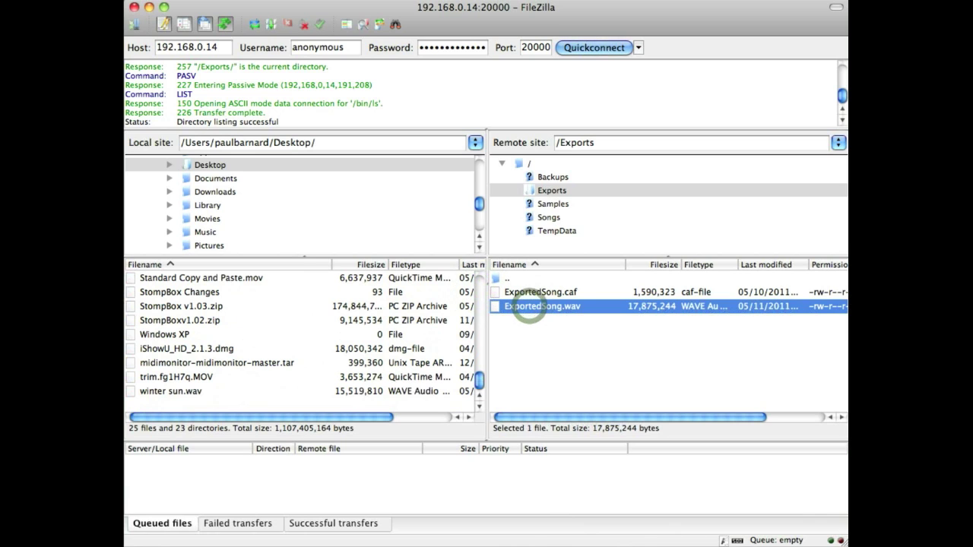
pyautogui.doubleClick(530, 307)
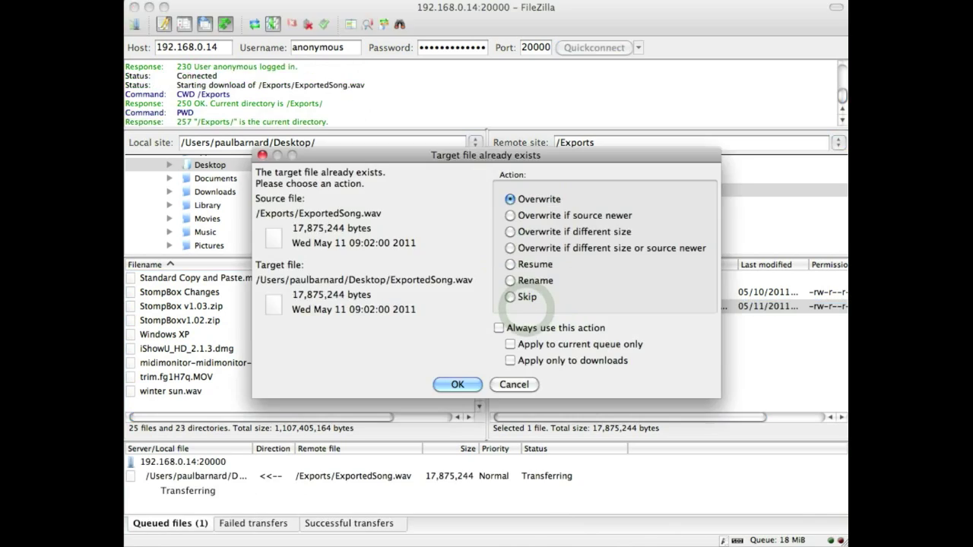
pyautogui.click(459, 385)
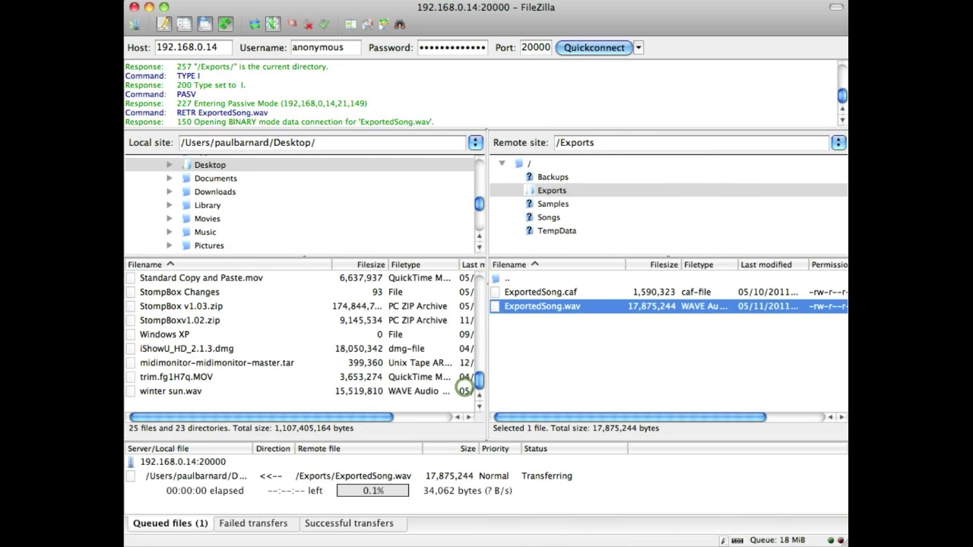